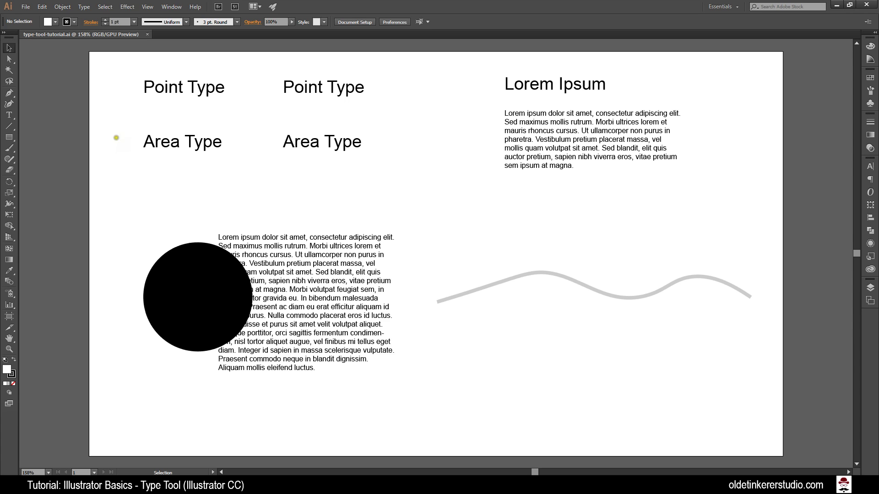
# Add a line of point type reading "qoirqewneoncfowecnewnuwercnerwncowercwecmewm" directly below the first Point Type heading.
pyautogui.click(10, 115)
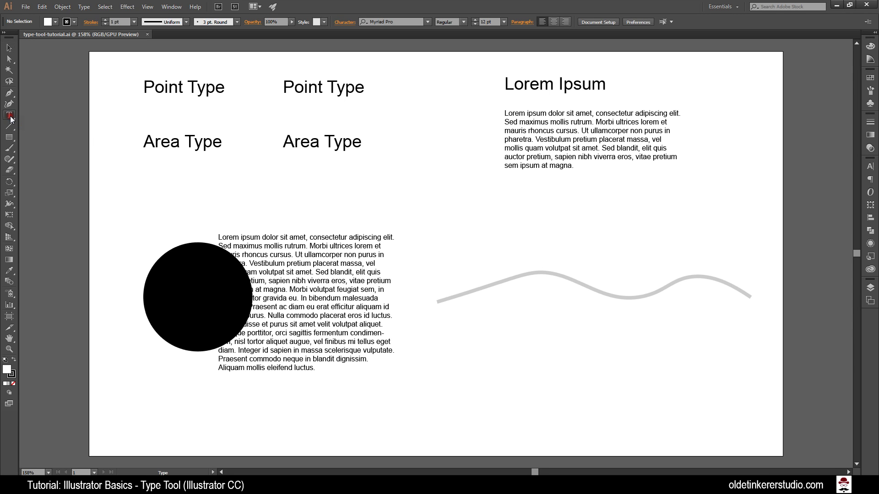
pyautogui.click(144, 109)
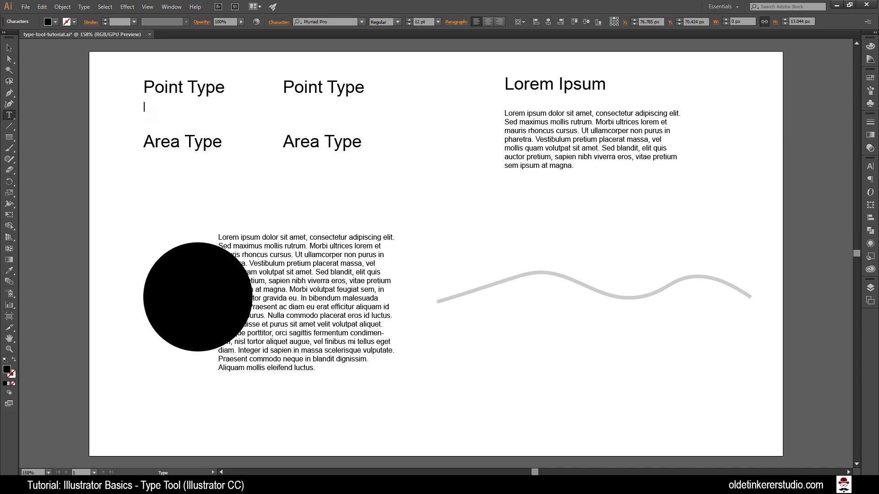
pyautogui.write('qoirqewneoncfowecnewnuwercnerwncowercwecmewm')
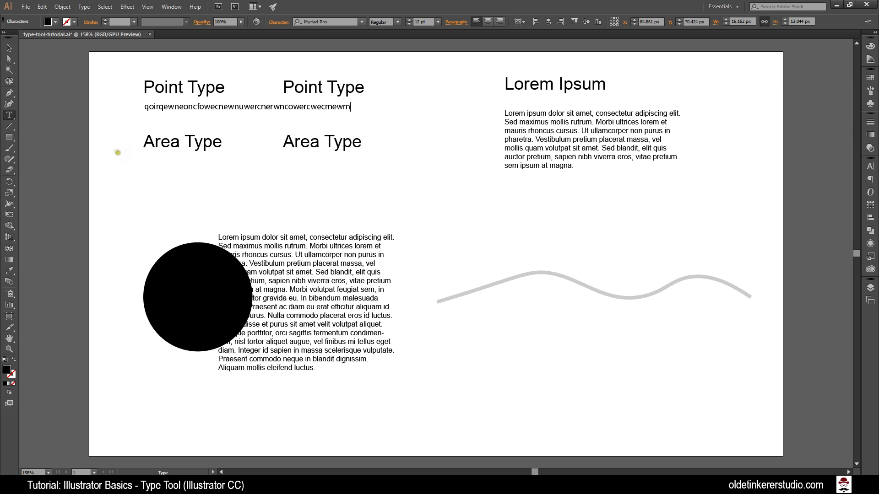
pyautogui.press('Home')
pyautogui.hotkey('shift', 'Right')
pyautogui.hotkey('shift', 'Right')
pyautogui.hotkey('shift', 'Right')
pyautogui.hotkey('shift', 'Right')
pyautogui.click(9, 48)
# Draw an area type box about 135 by 61 px below the first Area Type heading and enter "weiwneocnweicmwemcdskcnsdlkcnsdvnsdvn".
pyautogui.click(9, 115)
pyautogui.moveTo(143, 159); pyautogui.dragTo(242, 203)
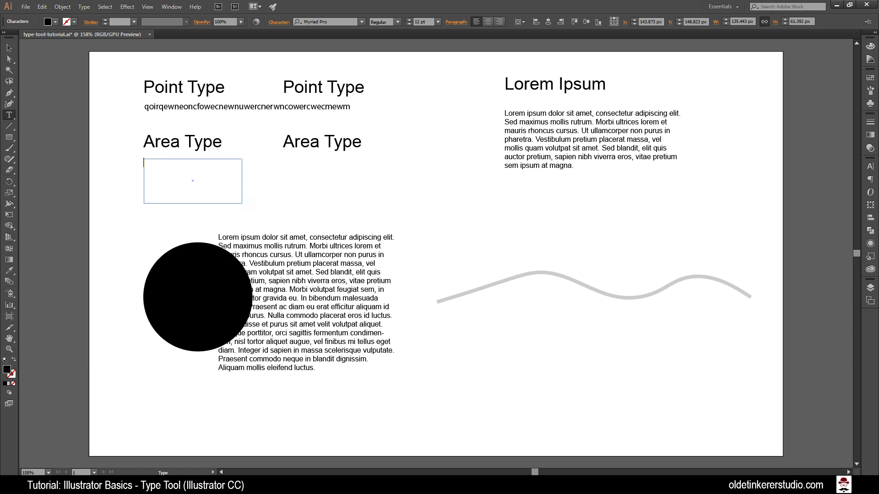
pyautogui.write('weiwneocnweicmwem')
pyautogui.write('cdskcnsdlkcnsdvnsdvn')
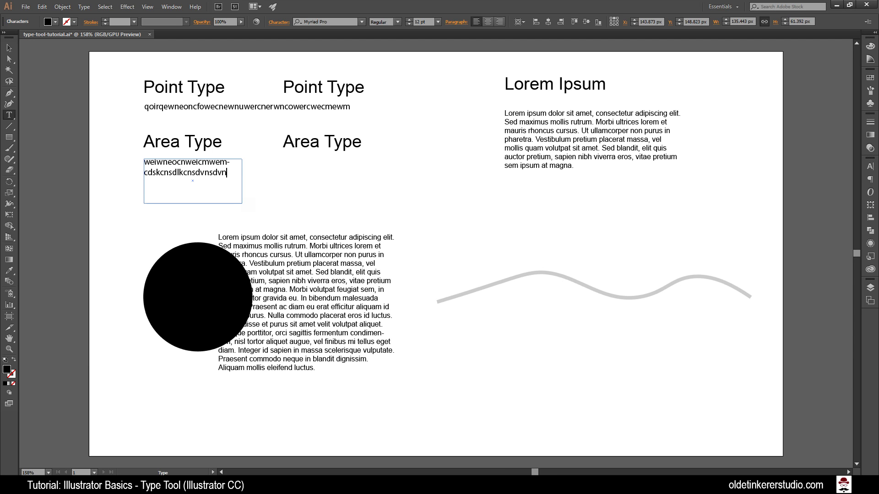
# Enlarge the new area type box to about 154 by 65 px and deselect it.
pyautogui.press('Escape')
pyautogui.moveTo(242, 203)
pyautogui.mouseDown()
pyautogui.moveTo(277, 219)
pyautogui.moveTo(222, 190)
pyautogui.moveTo(255, 206)
pyautogui.mouseUp()
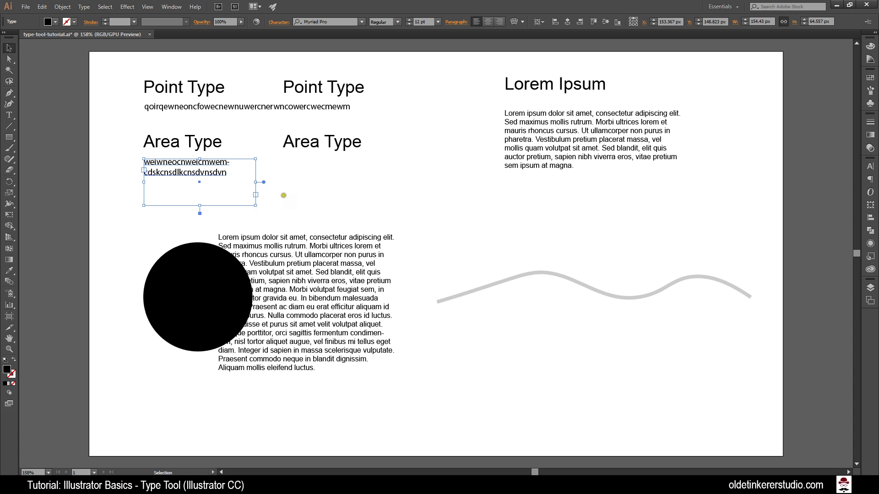
pyautogui.click(284, 194)
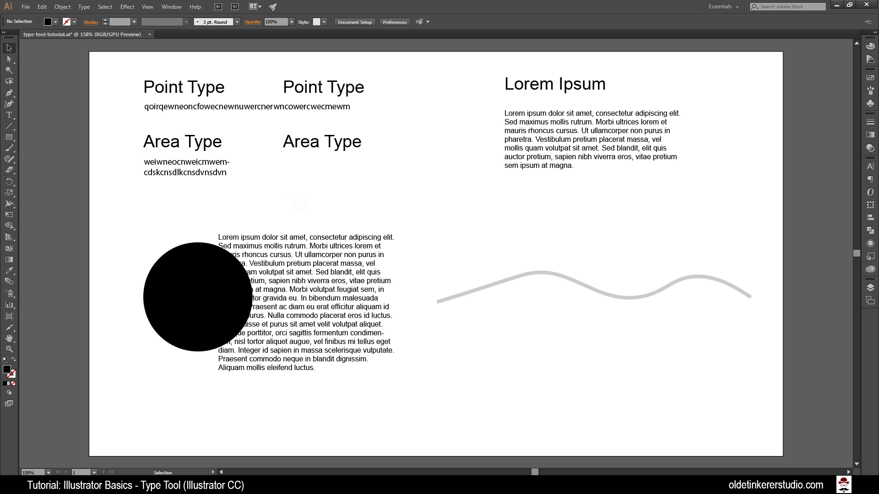
# Convert the second Point Type heading to area type.
pyautogui.click(313, 89)
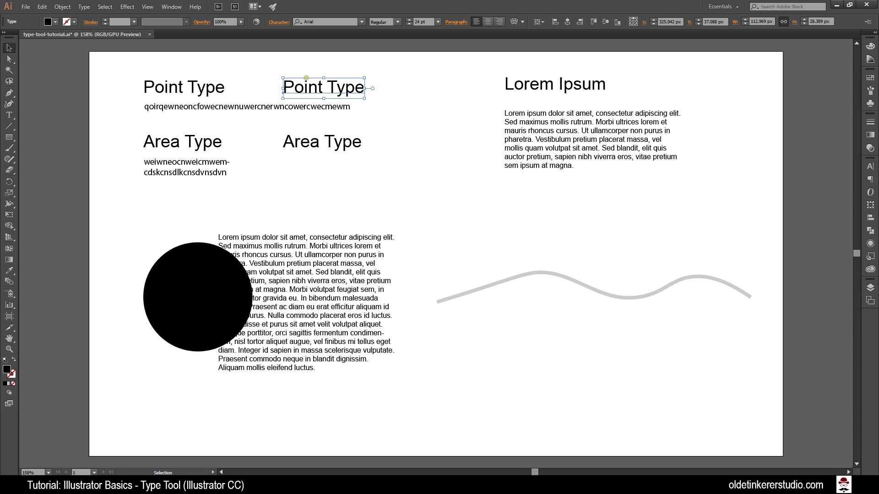
pyautogui.click(85, 7)
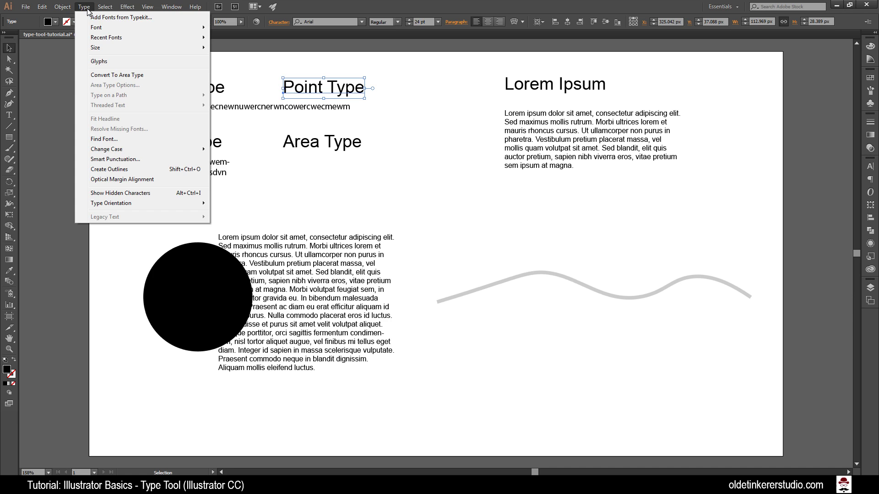
pyautogui.click(116, 75)
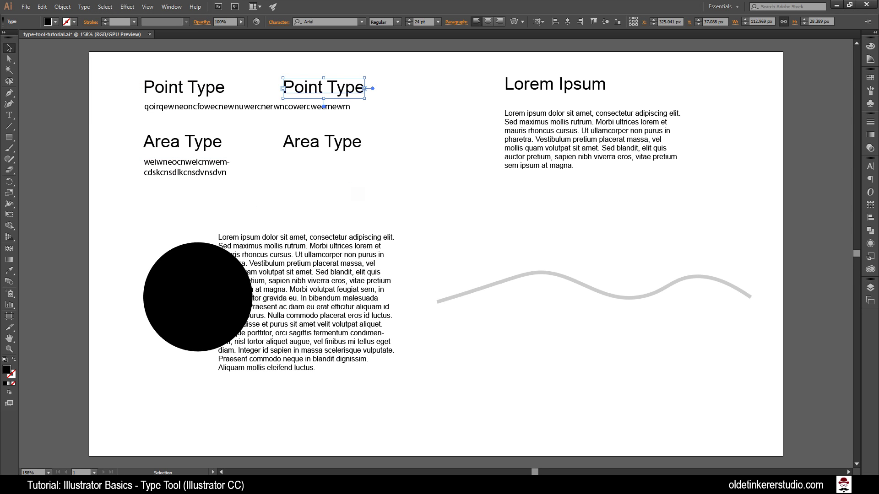
# Convert the second Area Type heading to point type and deselect it.
pyautogui.click(338, 144)
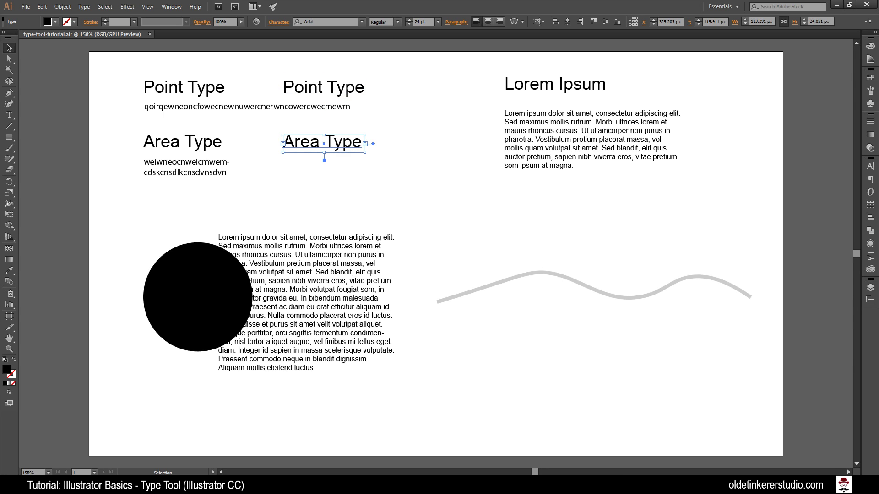
pyautogui.click(83, 7)
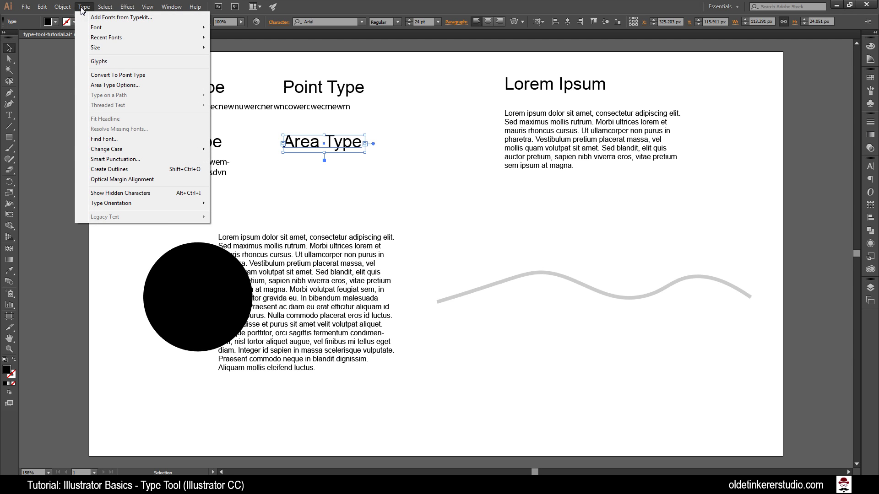
pyautogui.click(117, 75)
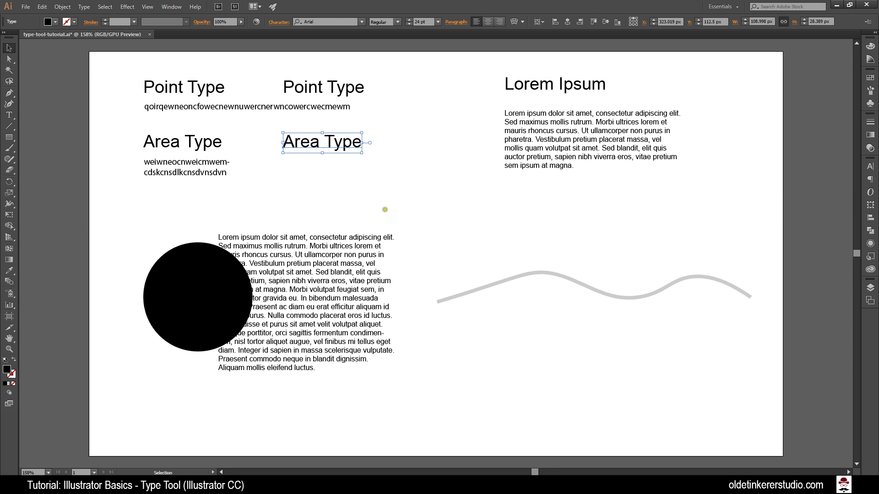
pyautogui.click(365, 196)
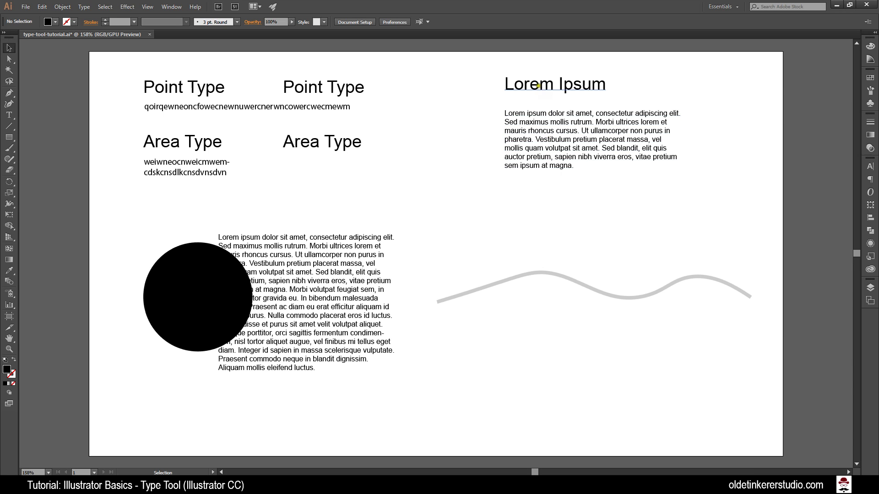
# Give the Lorem Ipsum heading a red fill and a yellow stroke with a weight of 0.5 pt.
pyautogui.click(537, 84)
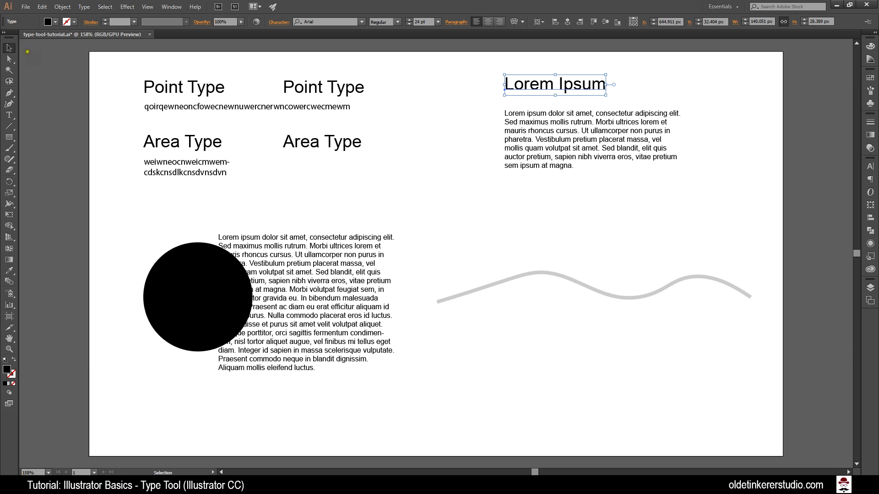
pyautogui.click(54, 21)
pyautogui.click(31, 37)
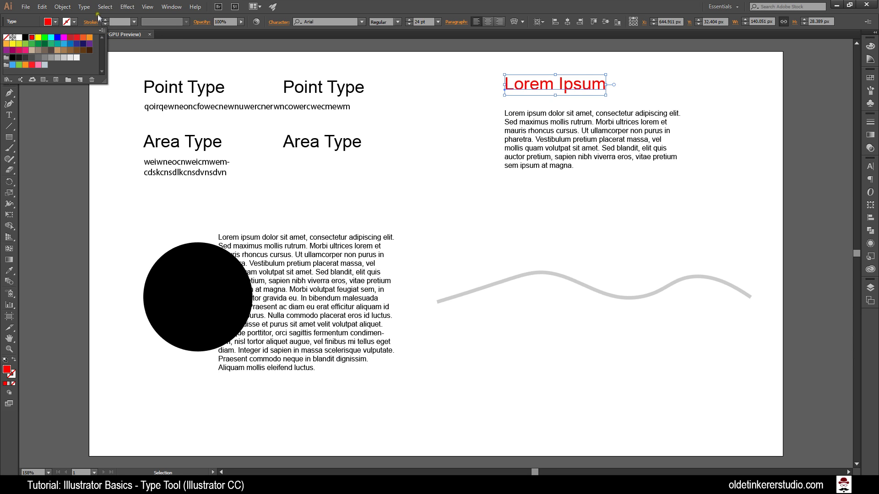
pyautogui.click(75, 22)
pyautogui.click(39, 37)
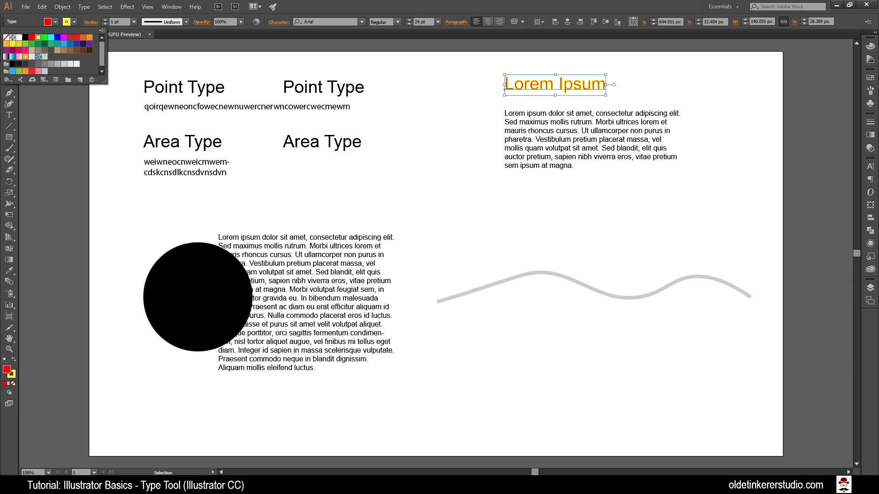
pyautogui.click(134, 22)
pyautogui.click(147, 42)
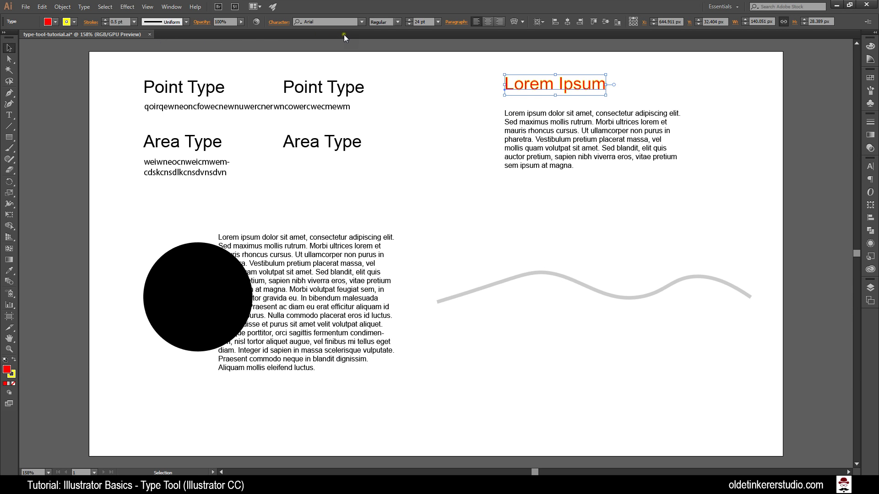
# Set the Lorem Ipsum heading's font to Times New Roman at 21 pt.
pyautogui.click(361, 23)
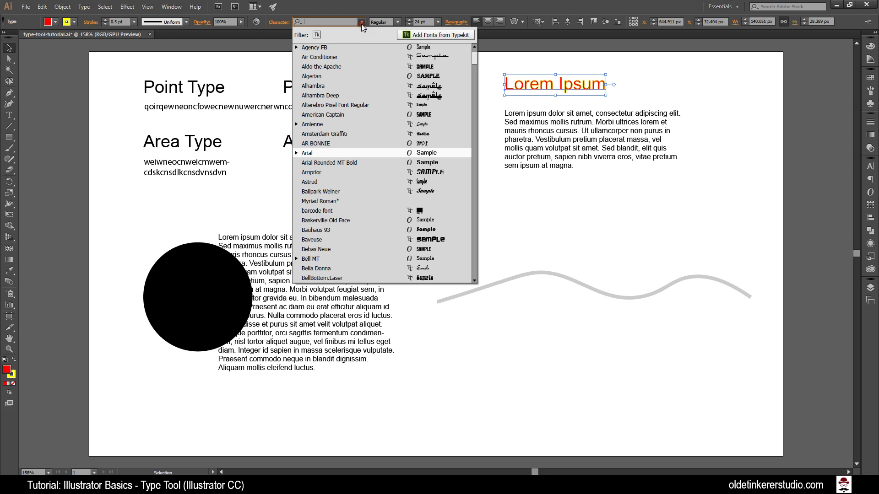
pyautogui.moveTo(474, 62); pyautogui.dragTo(468, 216)
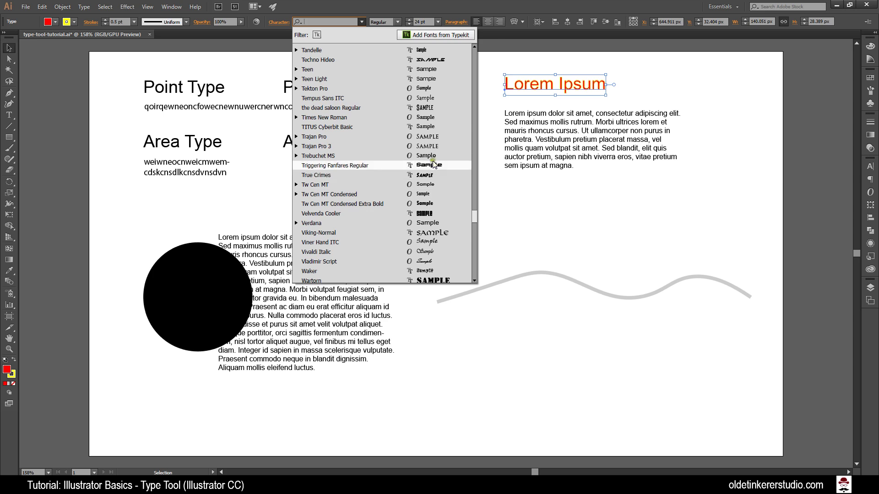
pyautogui.click(403, 117)
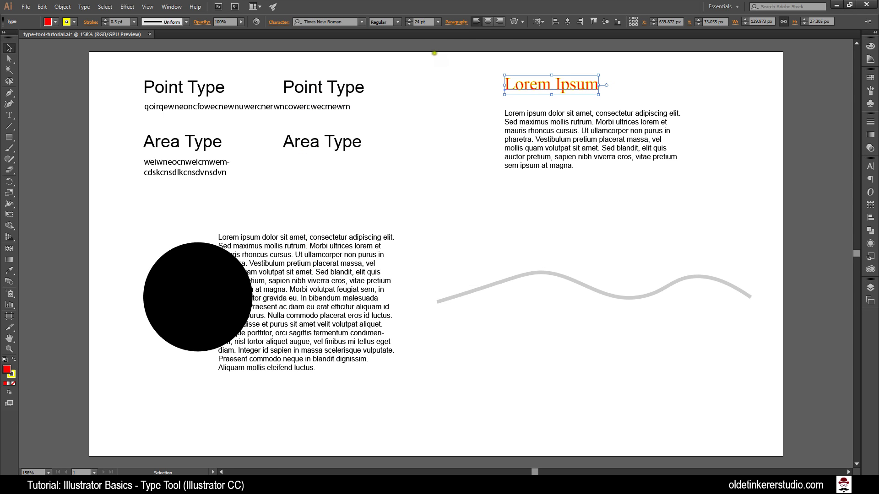
pyautogui.click(438, 22)
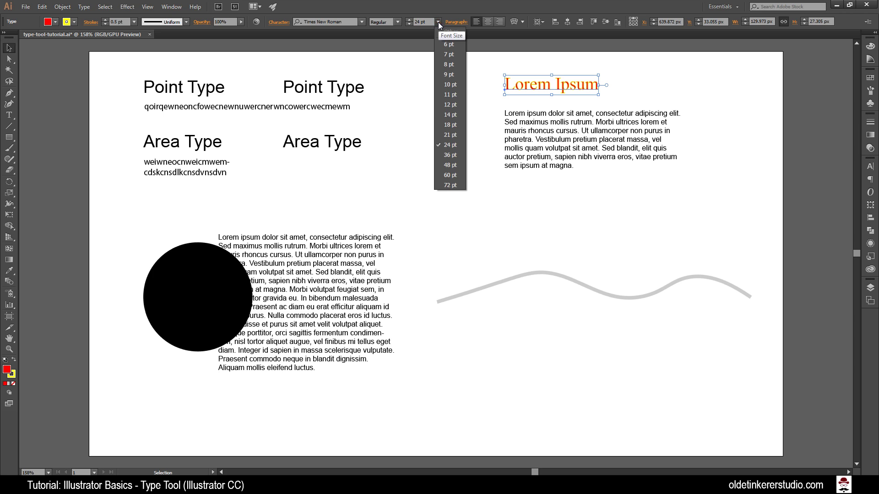
pyautogui.click(451, 134)
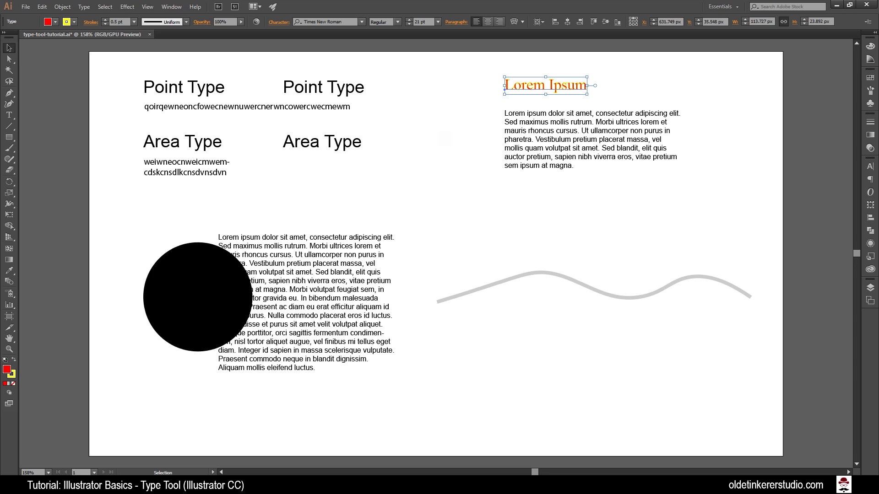
# Review the full set of Character options and the Paragraph options for the text block under the Lorem Ipsum heading.
pyautogui.click(551, 129)
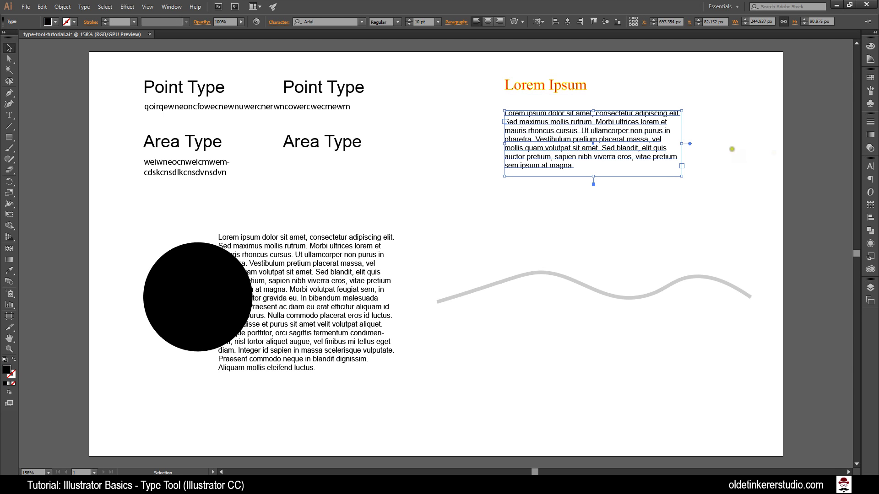
pyautogui.click(870, 167)
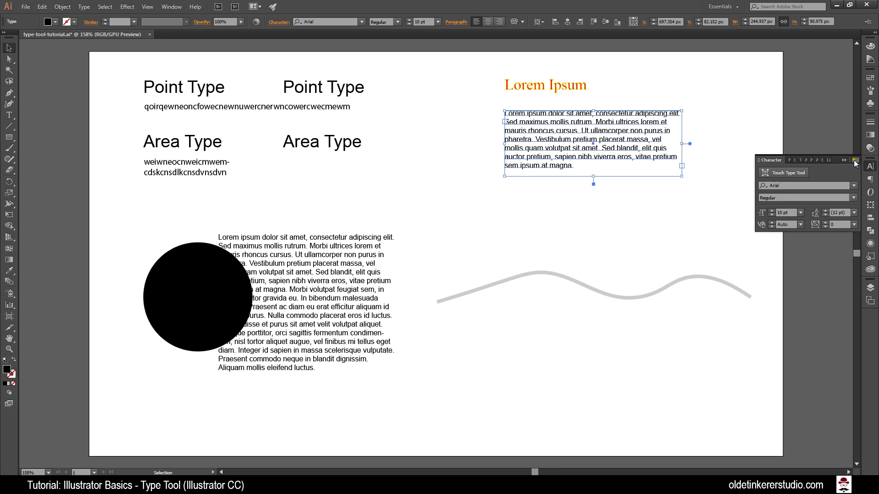
pyautogui.click(854, 160)
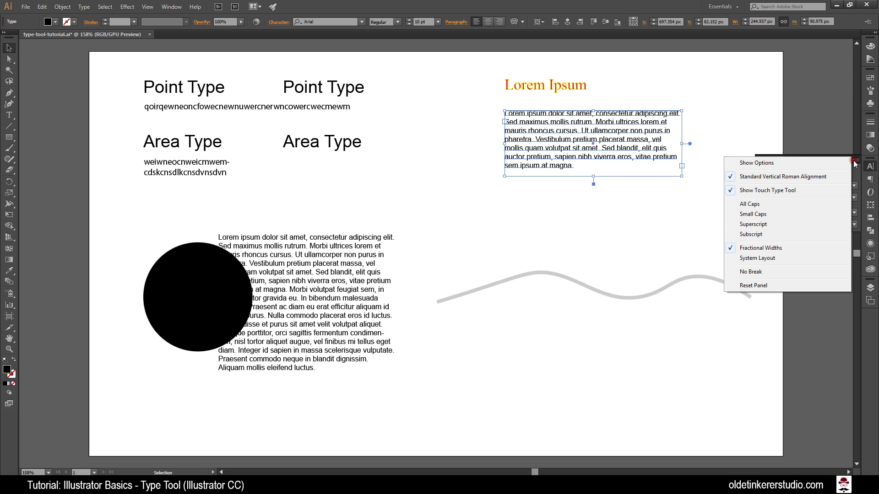
pyautogui.click(820, 164)
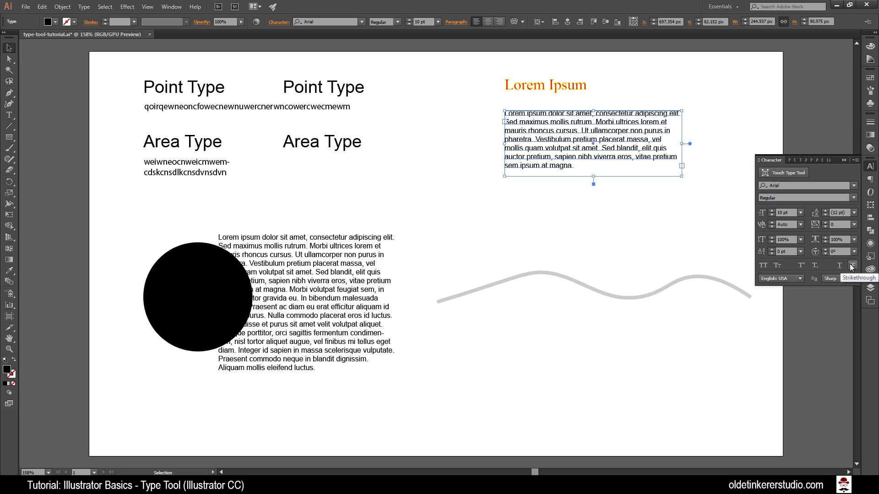
pyautogui.click(788, 160)
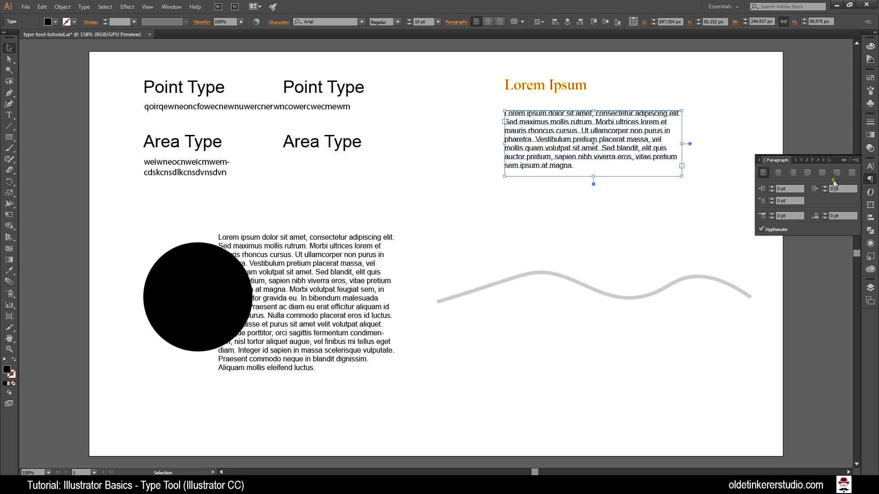
pyautogui.click(842, 159)
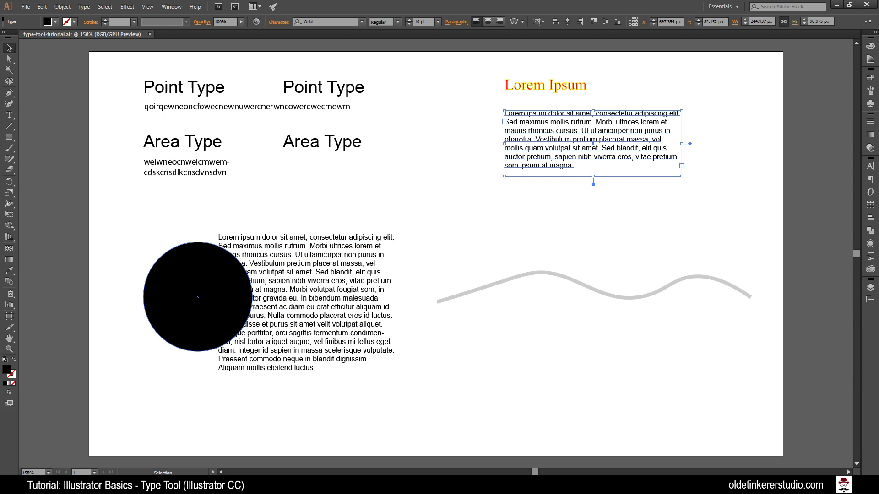
# Apply a text wrap to the black circle so the overlapping paragraph flows around it.
pyautogui.click(198, 297)
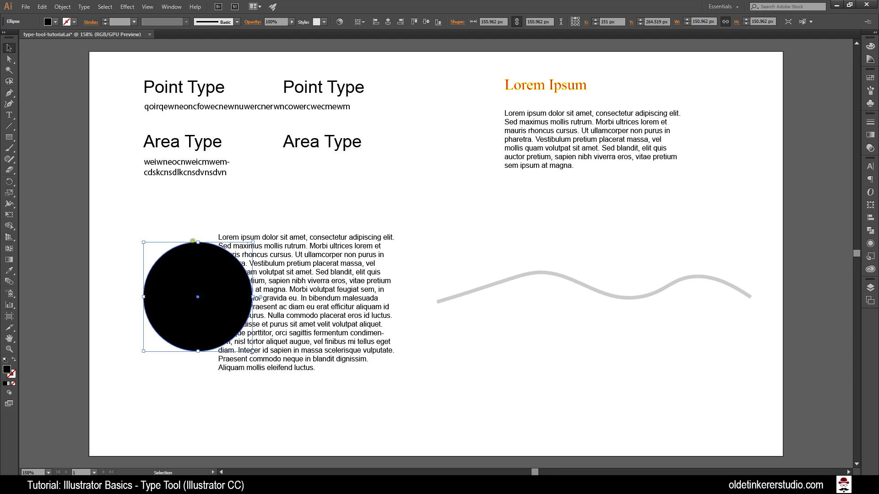
pyautogui.click(63, 7)
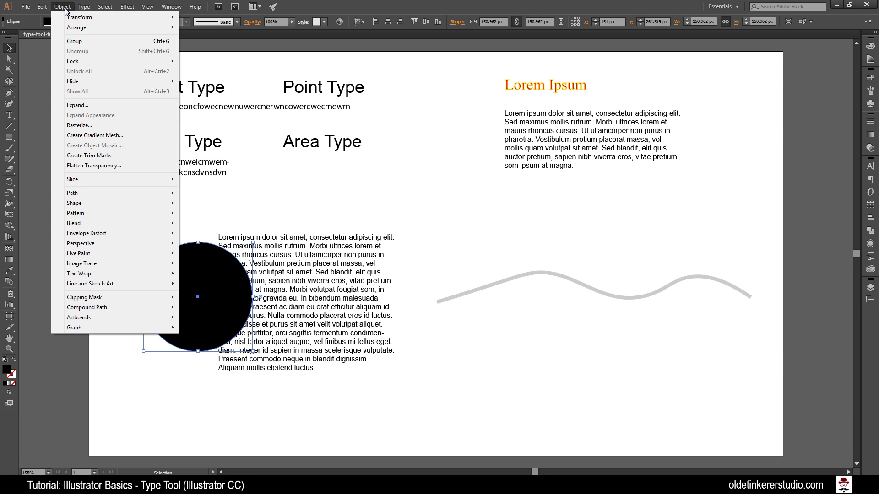
pyautogui.click(124, 274)
pyautogui.click(202, 273)
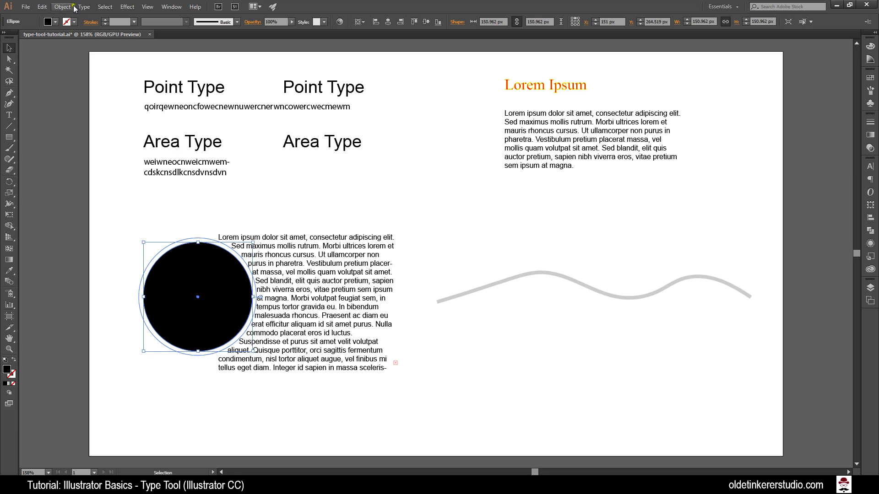
# Set the black circle's text wrap offset to 8 pt with the preview turned on.
pyautogui.click(58, 8)
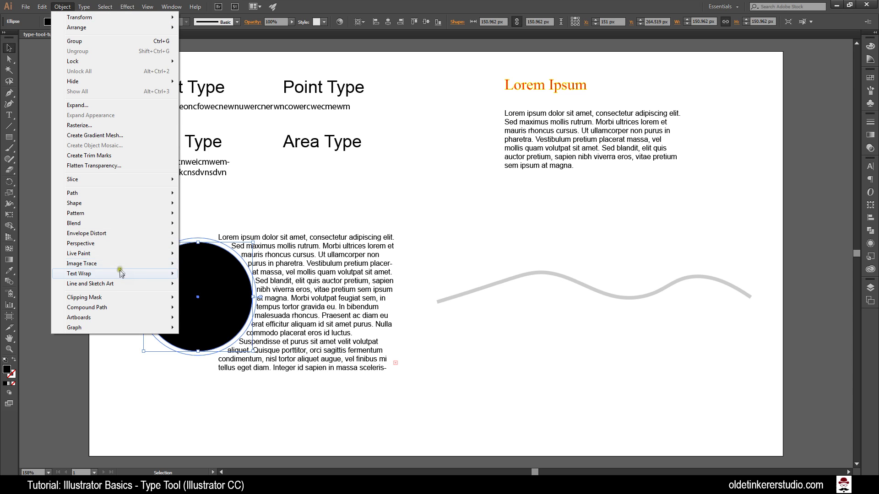
pyautogui.moveTo(120, 275)
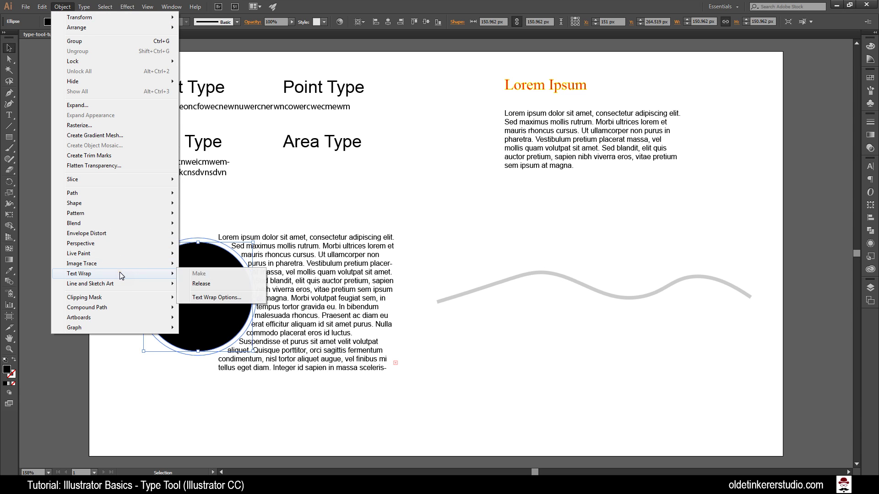
pyautogui.click(219, 297)
pyautogui.moveTo(398, 158); pyautogui.dragTo(380, 107)
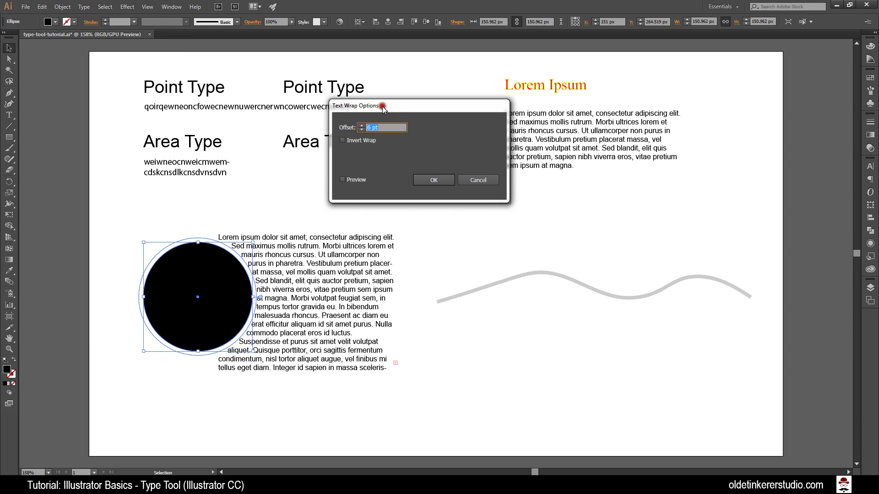
pyautogui.click(344, 180)
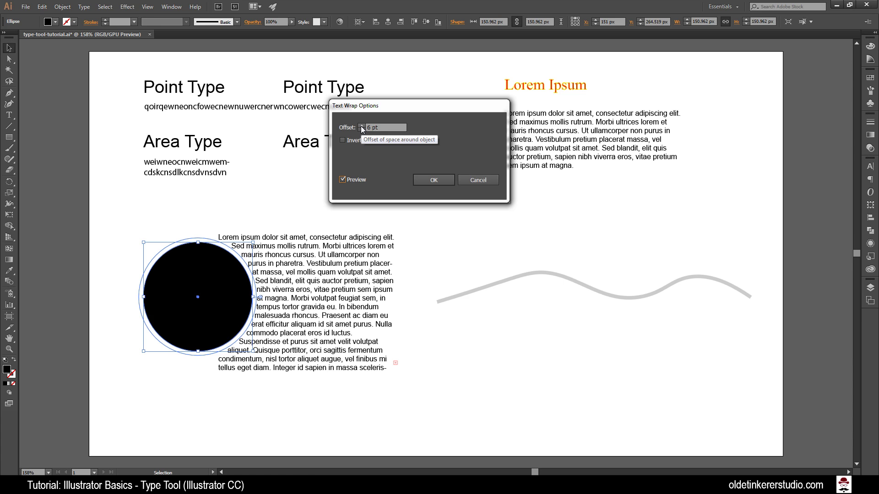
pyautogui.click(361, 126)
pyautogui.click(361, 125)
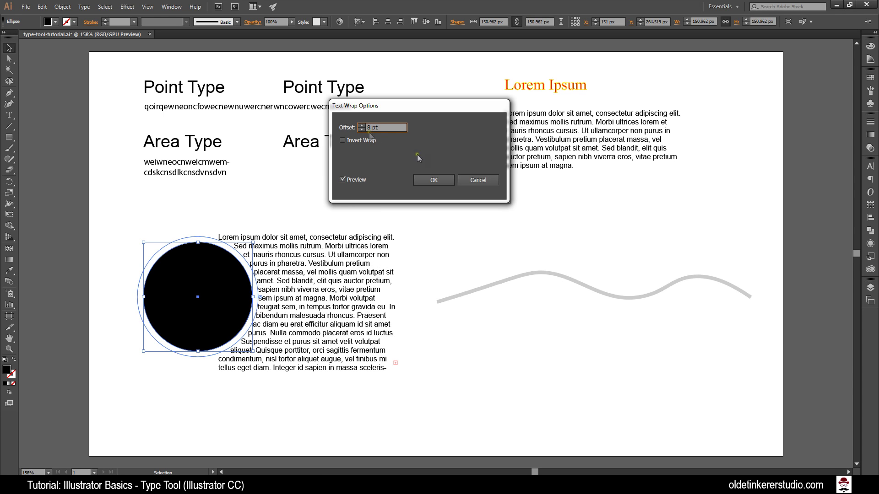
pyautogui.click(434, 181)
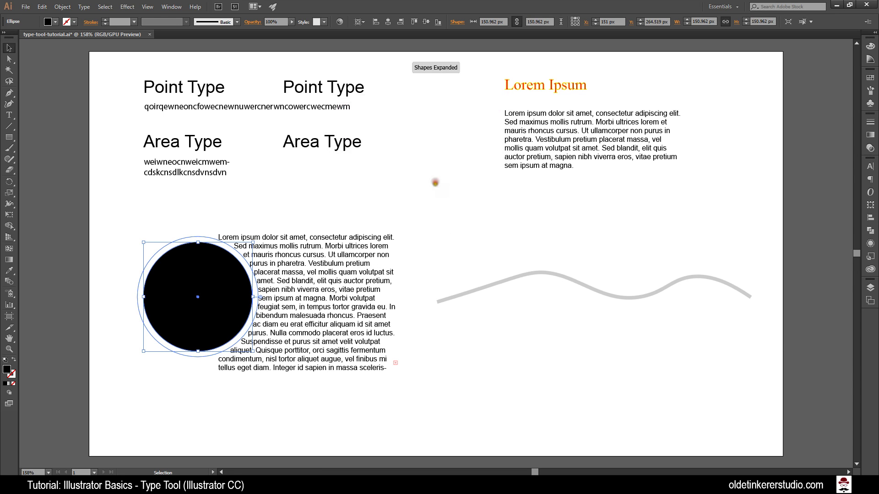
pyautogui.click(426, 187)
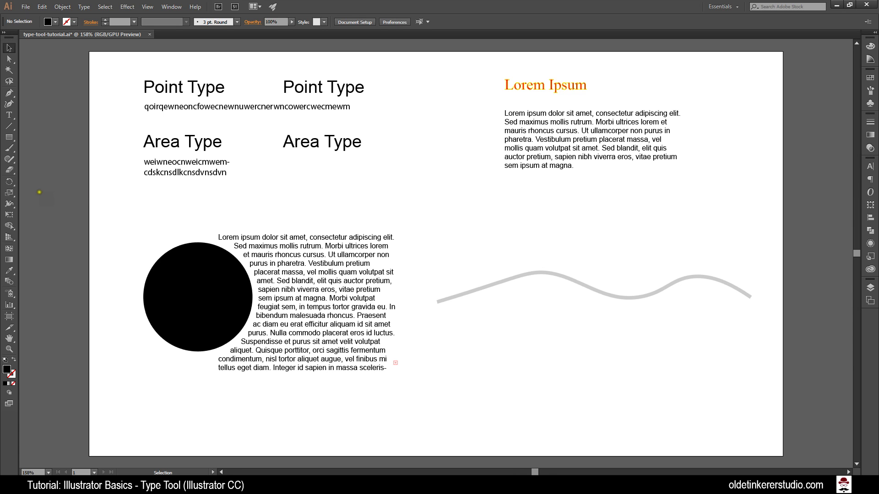
# Add the text "Type on a path" along the grey wavy line with the Type on a Path tool, starting near its left end.
pyautogui.click(9, 117)
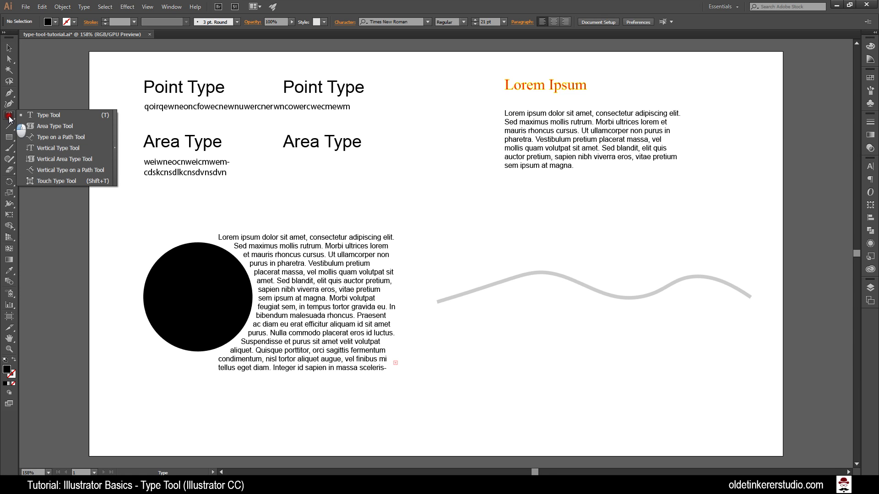
pyautogui.moveTo(9, 118); pyautogui.dragTo(53, 138)
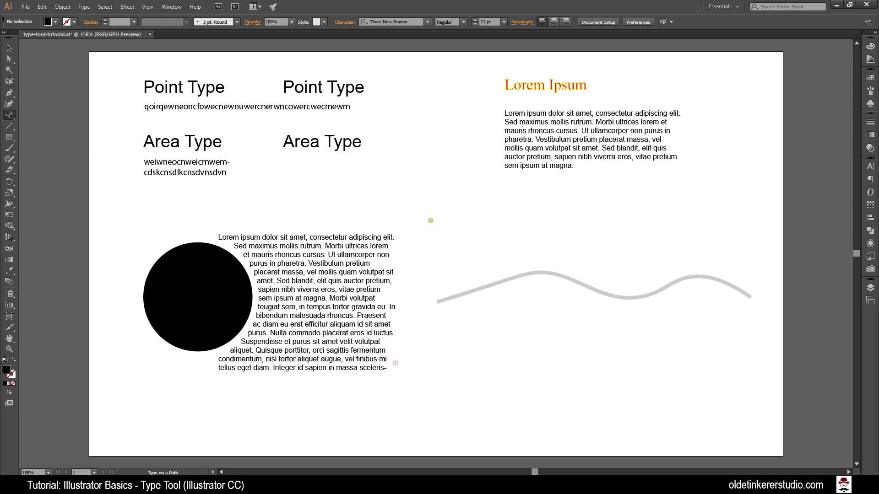
pyautogui.click(455, 295)
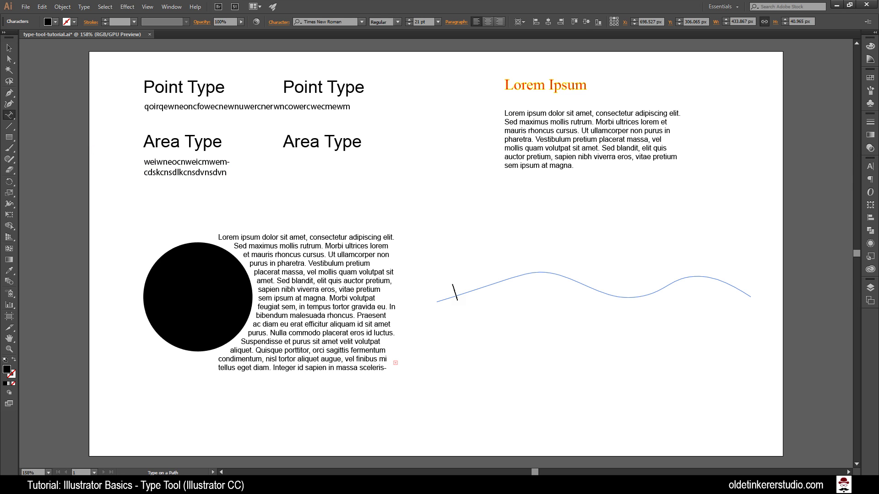
pyautogui.write('Type on a path')
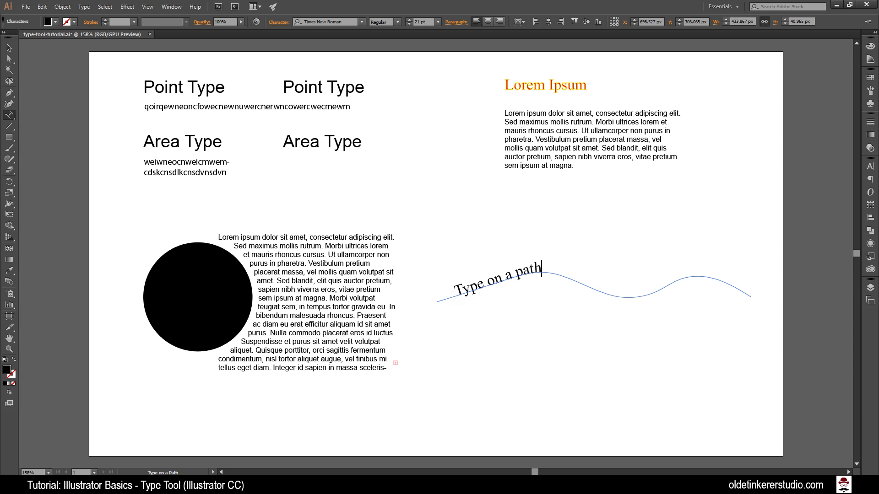
# Set the font size of all the text on the wavy path to 48 pt.
pyautogui.moveTo(454, 293); pyautogui.dragTo(543, 272)
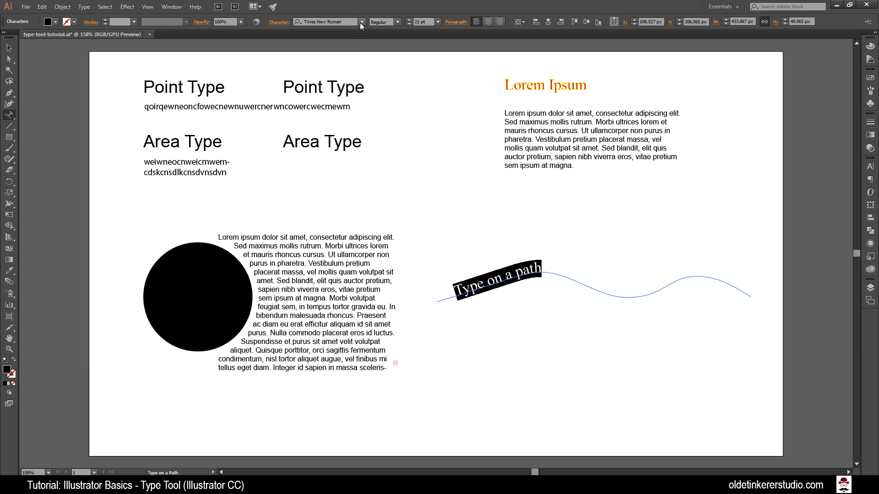
pyautogui.click(438, 22)
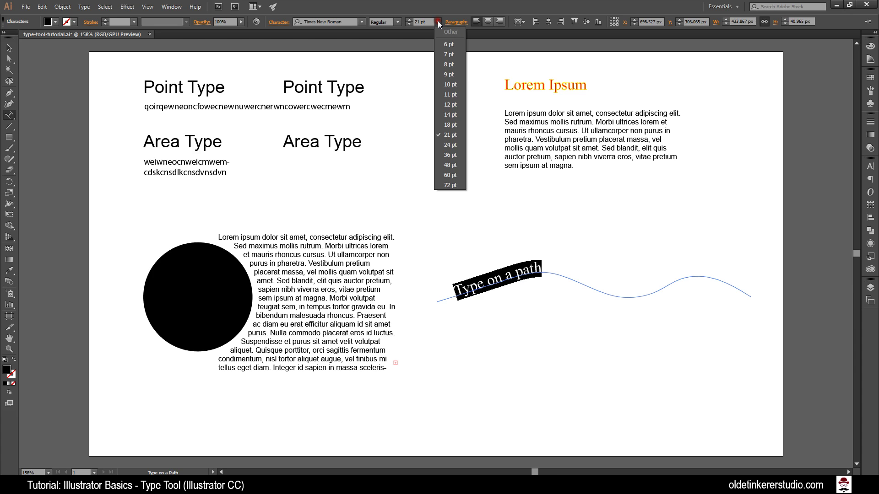
pyautogui.click(449, 164)
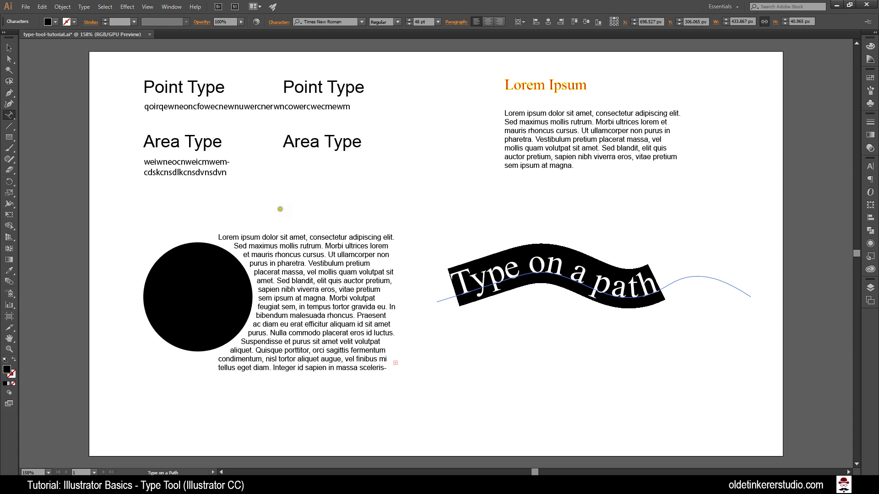
# Move the path text's start further along the curve and bring its end limit inward to just past the second crest.
pyautogui.click(8, 48)
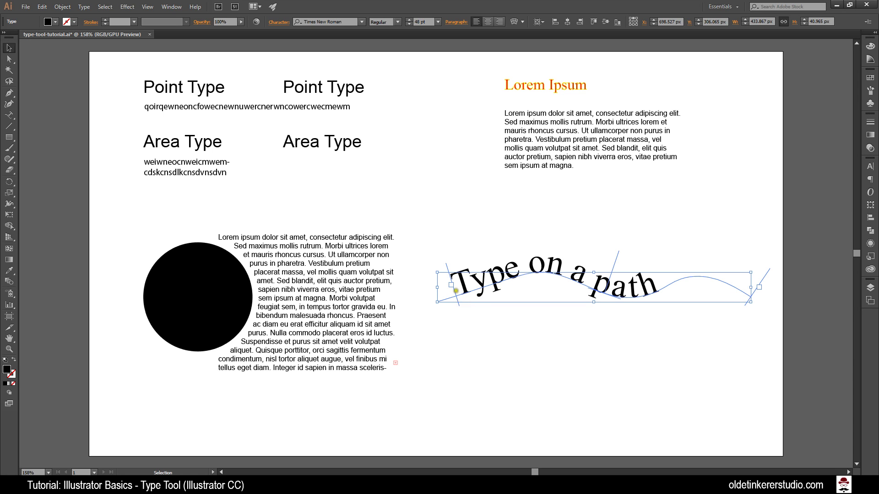
pyautogui.click(455, 292)
pyautogui.moveTo(454, 291); pyautogui.dragTo(492, 279)
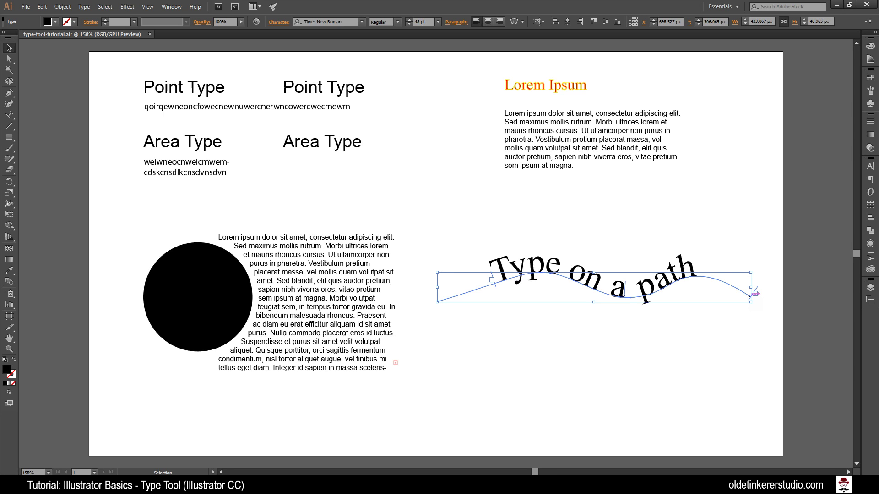
pyautogui.click(756, 288)
pyautogui.moveTo(756, 288); pyautogui.dragTo(681, 269)
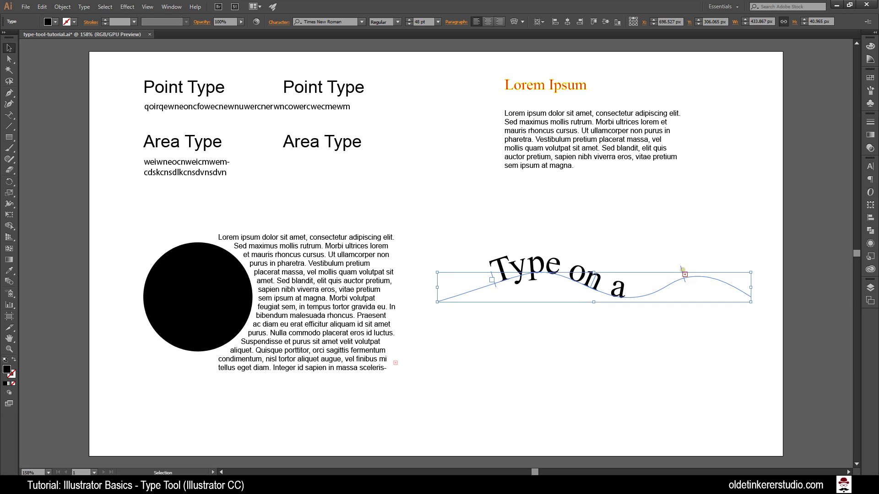
pyautogui.moveTo(685, 270); pyautogui.dragTo(731, 276)
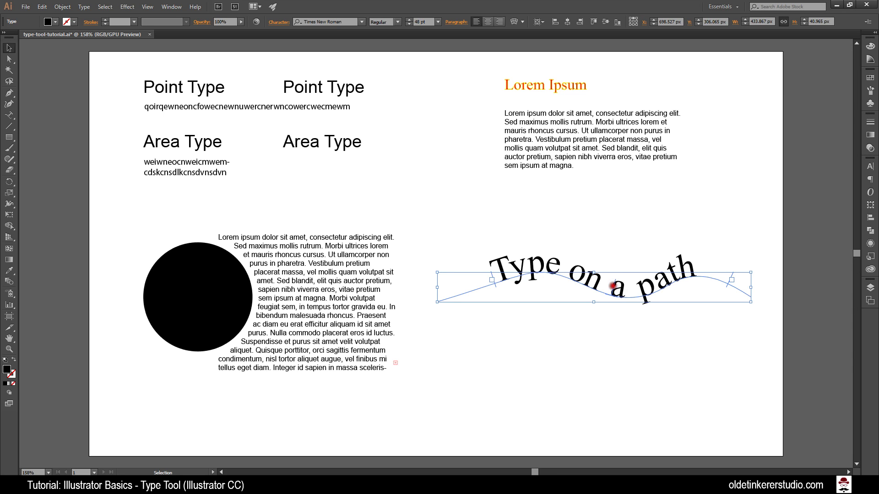
# Flip the path text to the underside of the curve, return it to the upper side, and deselect it.
pyautogui.moveTo(614, 285); pyautogui.dragTo(613, 303)
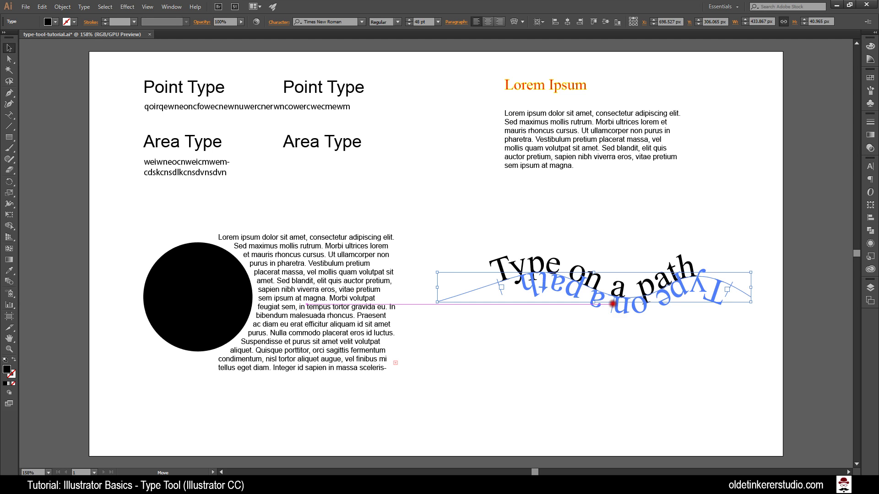
pyautogui.moveTo(612, 304); pyautogui.dragTo(614, 287)
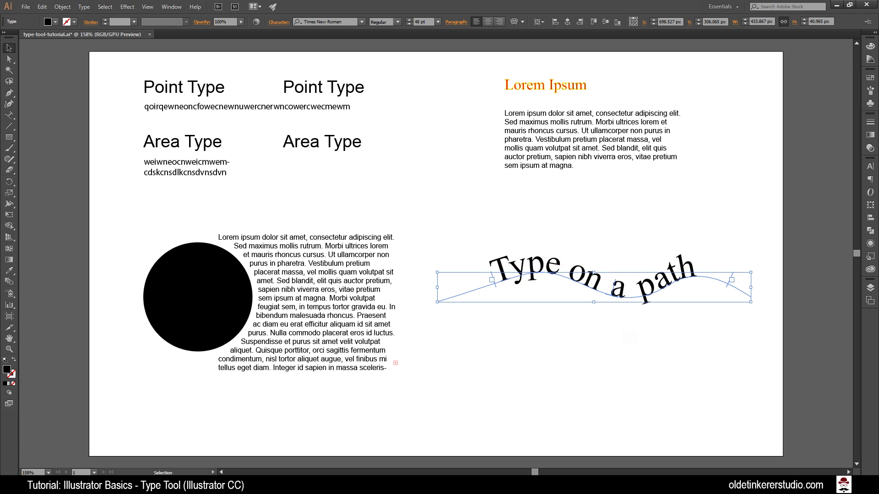
pyautogui.click(623, 331)
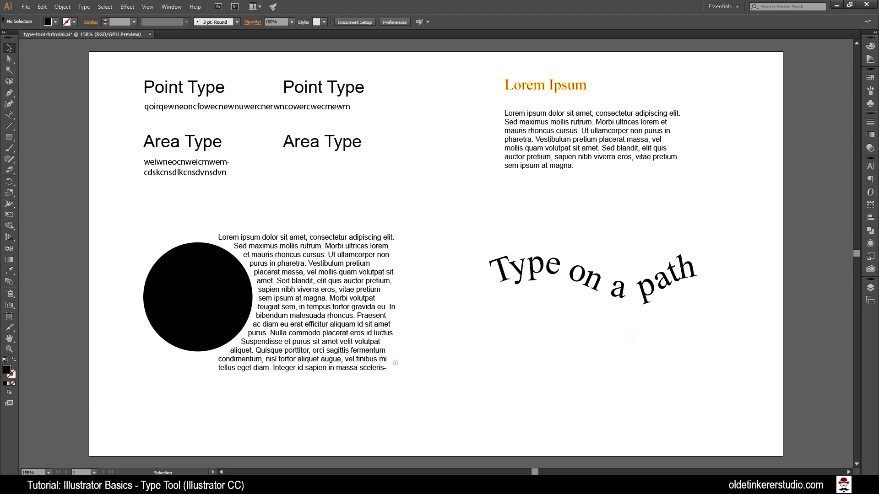